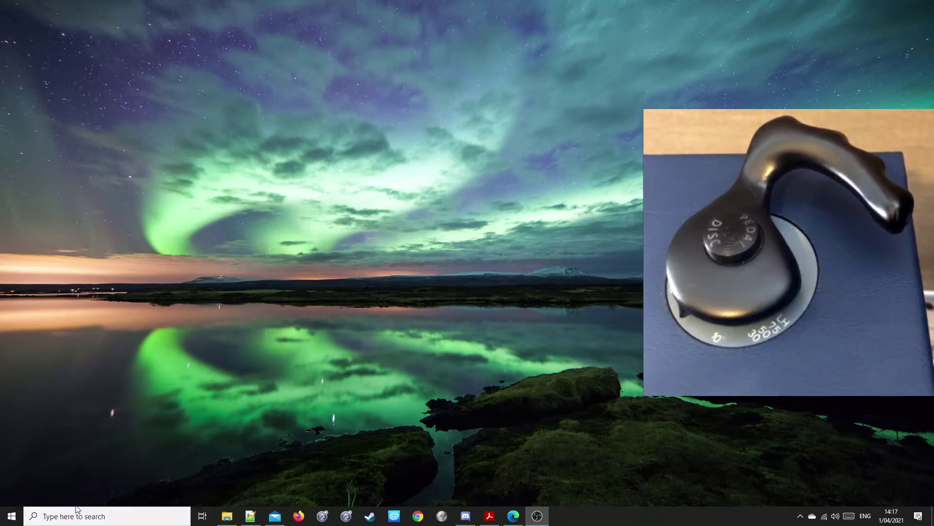
Step: Search Windows for 'joy' to launch the Set up USB game controllers panel
left_click(88, 515)
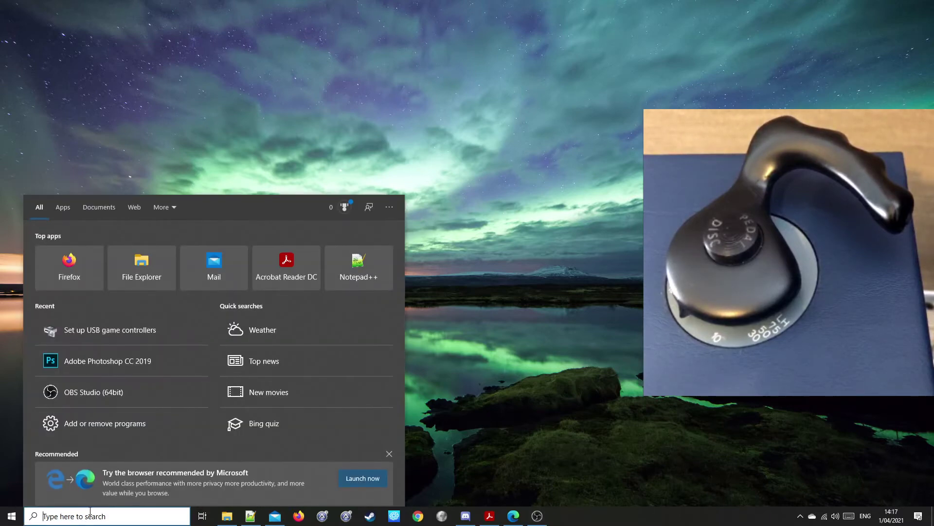
type("jo")
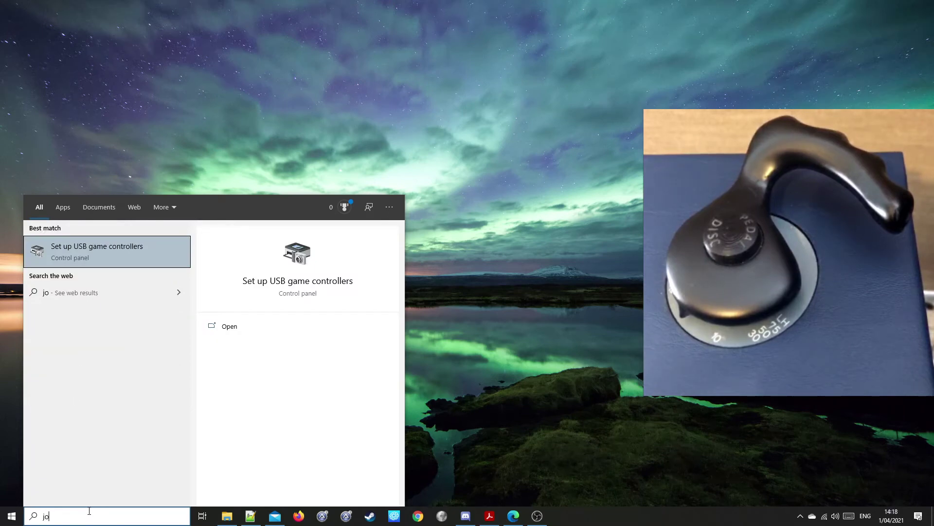
type("y")
key("Return")
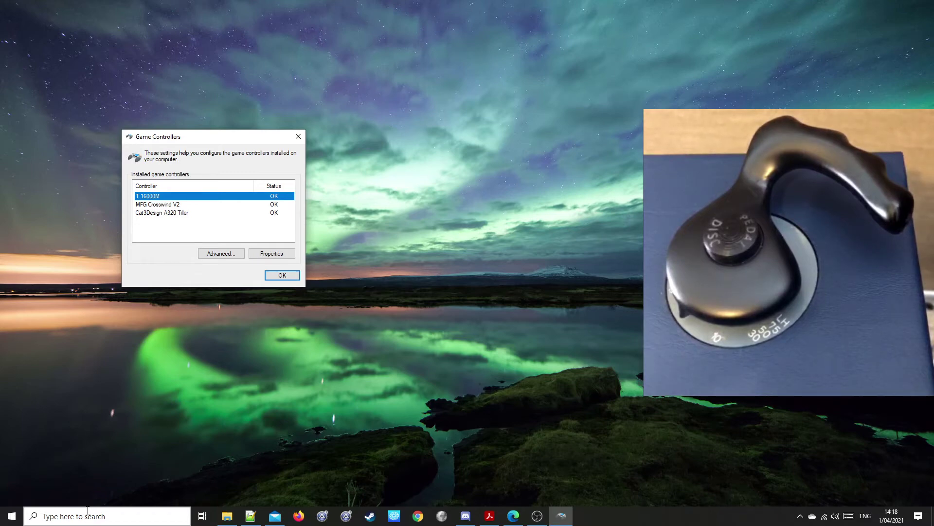
Step: Open the Properties of the Cat3Design A320 Tiller controller
left_click(170, 214)
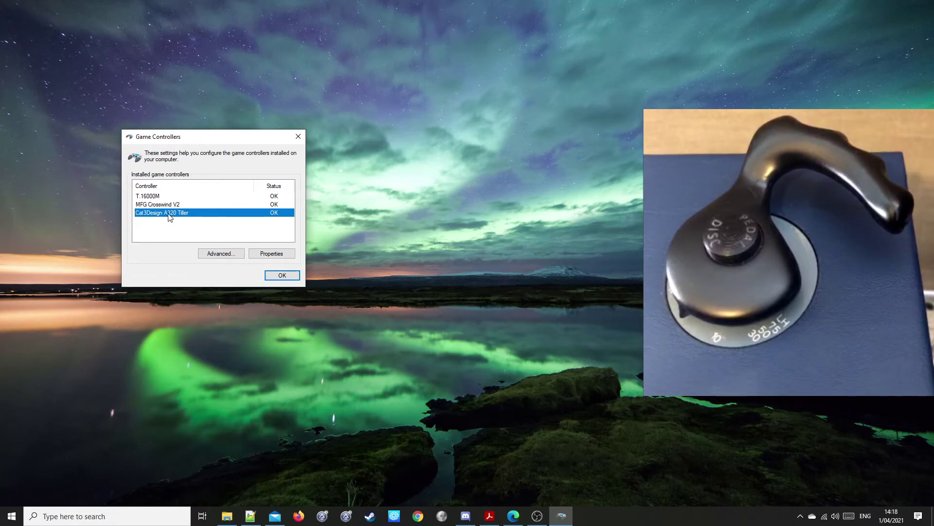
left_click(273, 259)
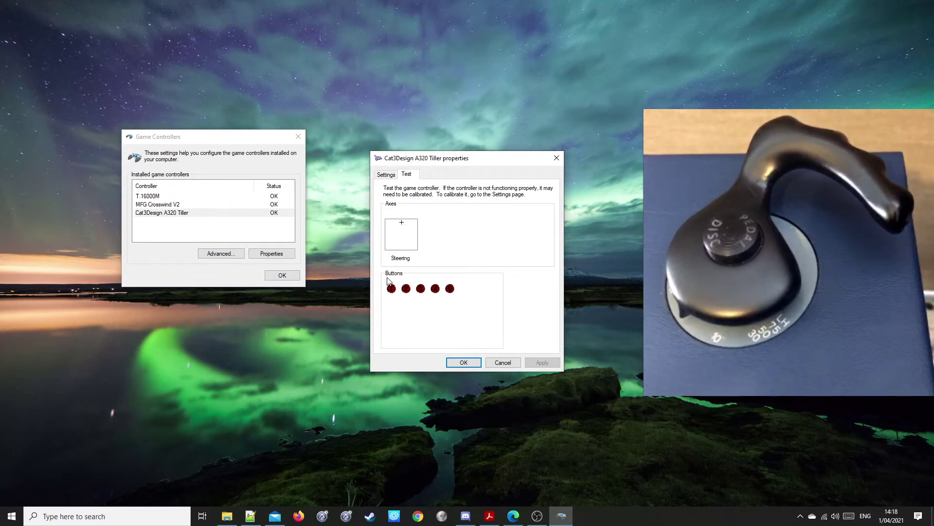
Step: Launch the Device Calibration Wizard from the tiller's Settings page
left_click(388, 176)
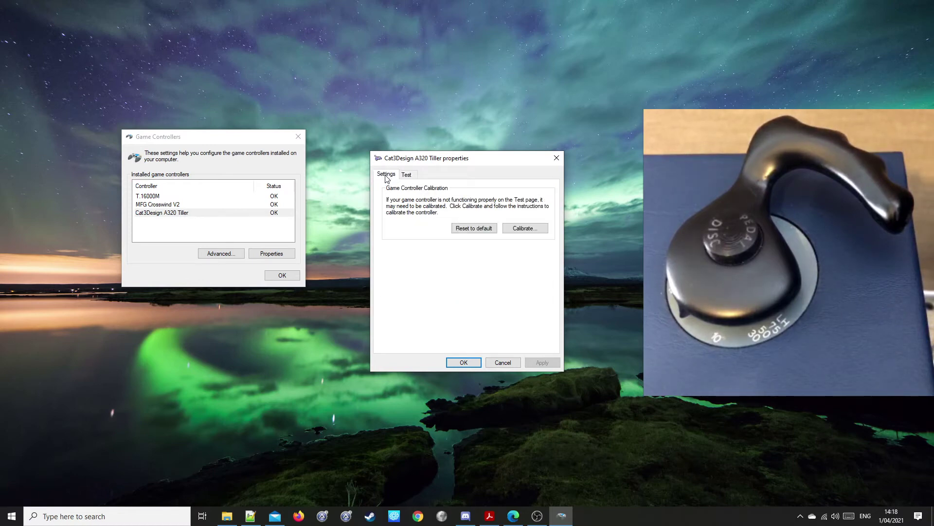
left_click(529, 230)
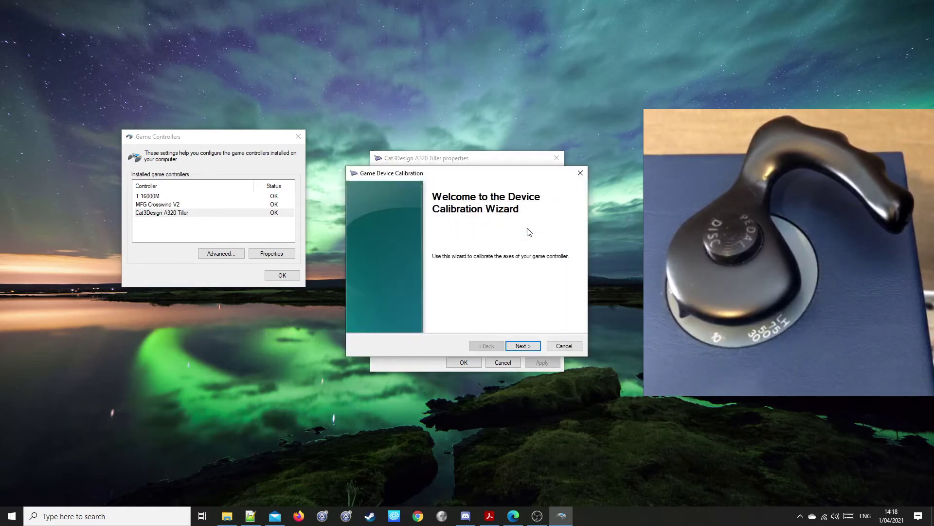
Step: Record the centred tiller handle and sweep the Steering axis through its full range
left_click(528, 347)
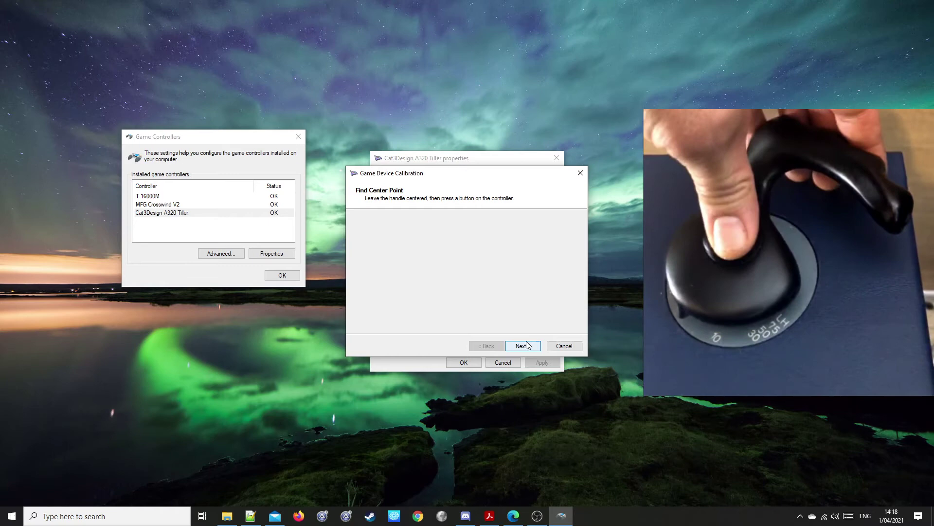
left_click(527, 345)
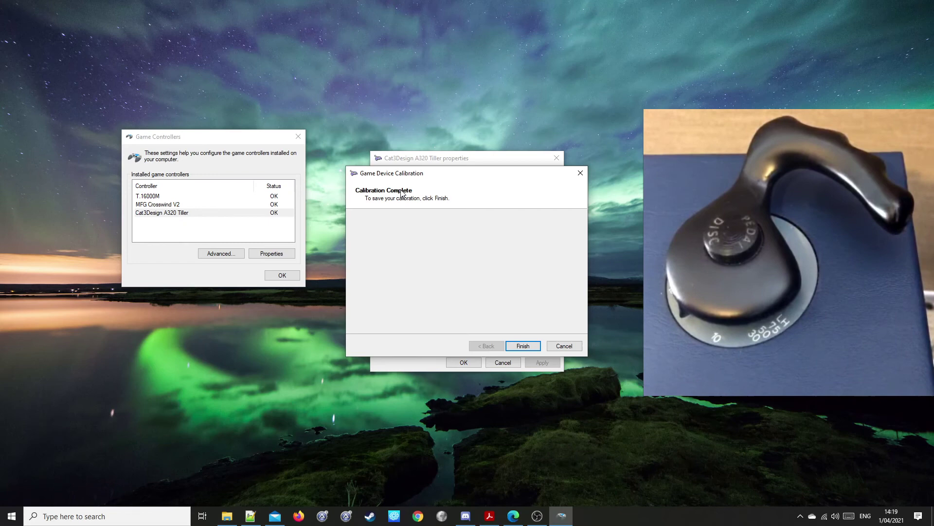
Step: Finish the wizard to save the tiller calibration, returning to its test page
left_click(522, 346)
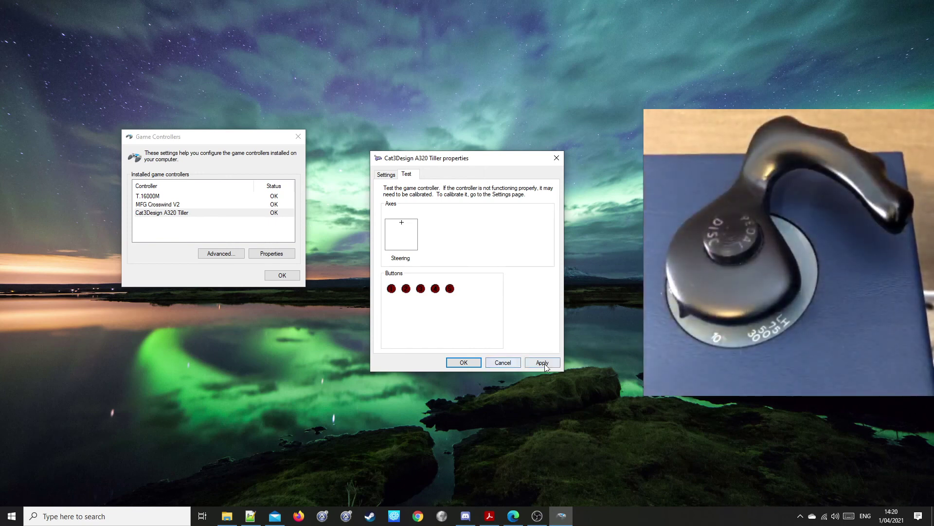
Step: Apply and confirm the tiller properties, then close Game Controllers with OK
left_click(545, 363)
left_click(464, 362)
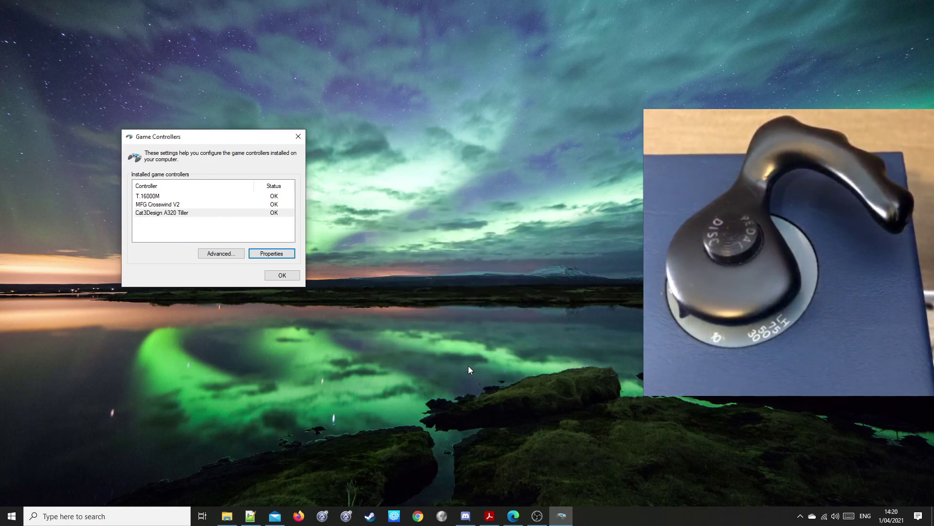
left_click(293, 276)
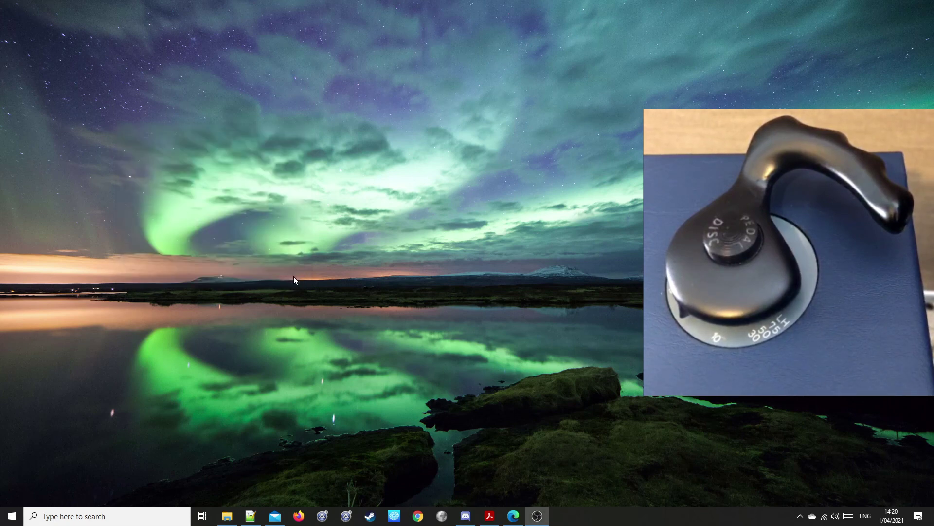